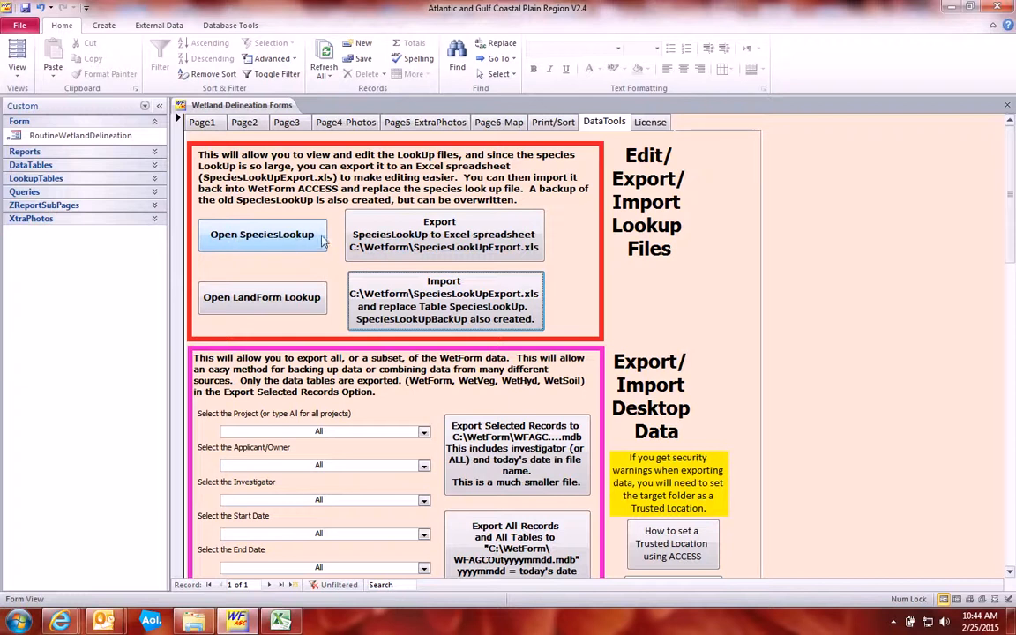
# Step: Open the SpeciesLookup table from the data tools page and fit the Spename and ScientificName columns to their contents
pyautogui.click(201, 123)
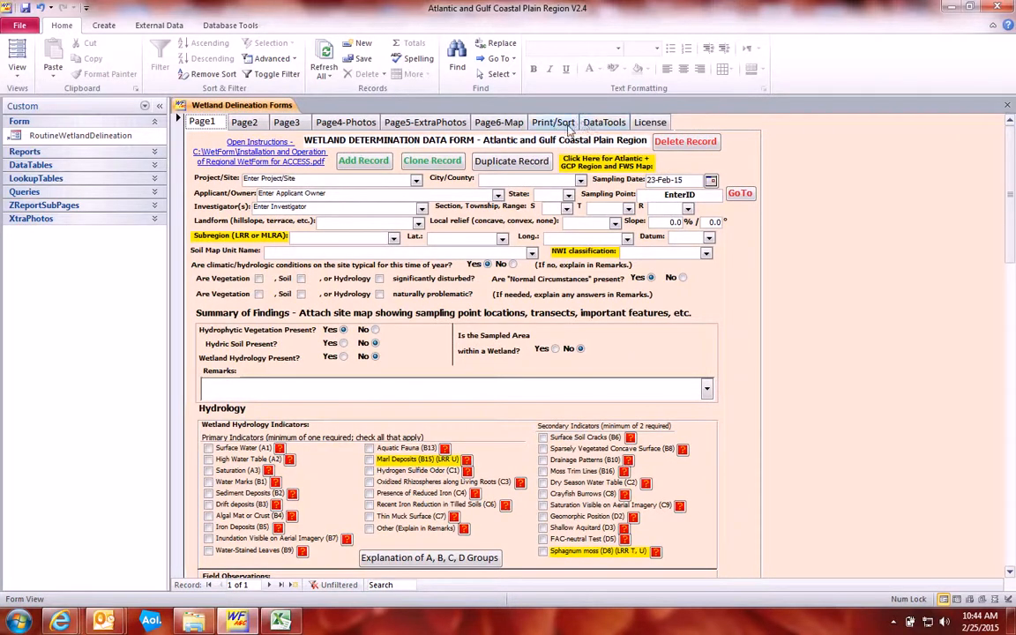
pyautogui.click(605, 124)
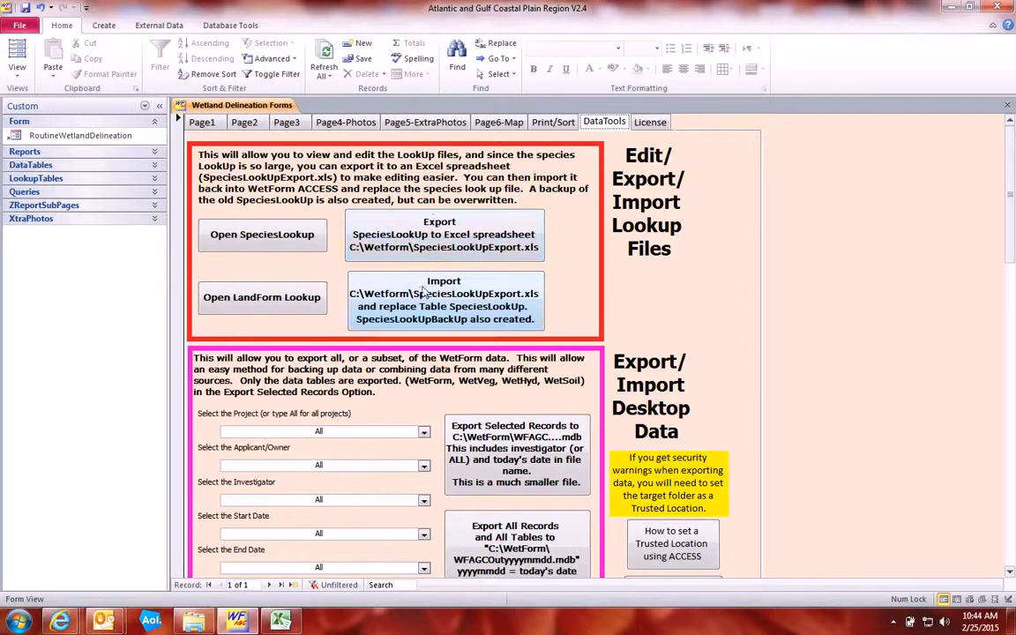
pyautogui.click(274, 239)
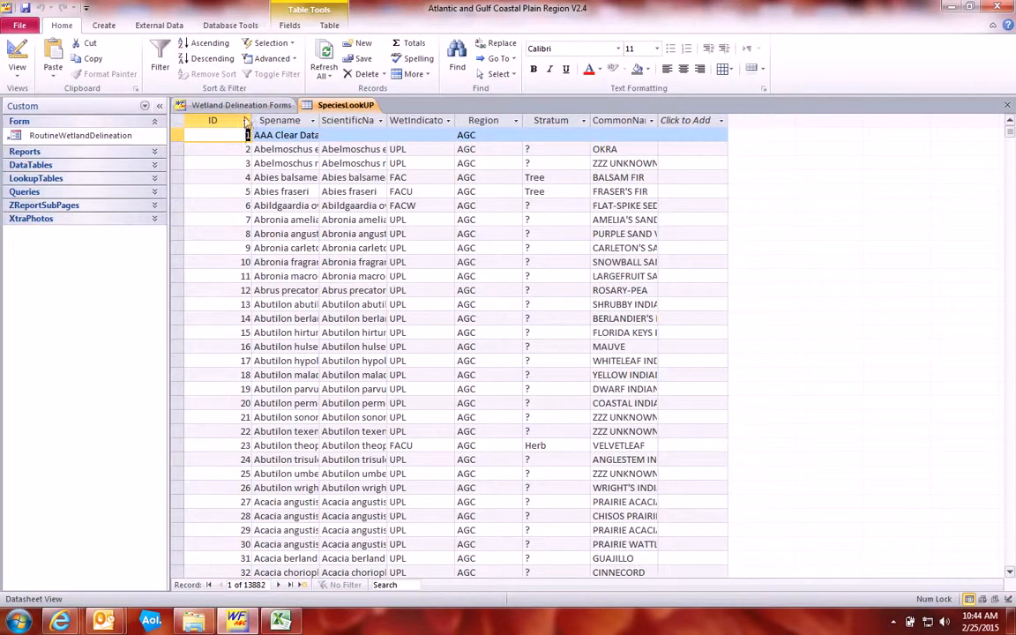
pyautogui.doubleClick(319, 120)
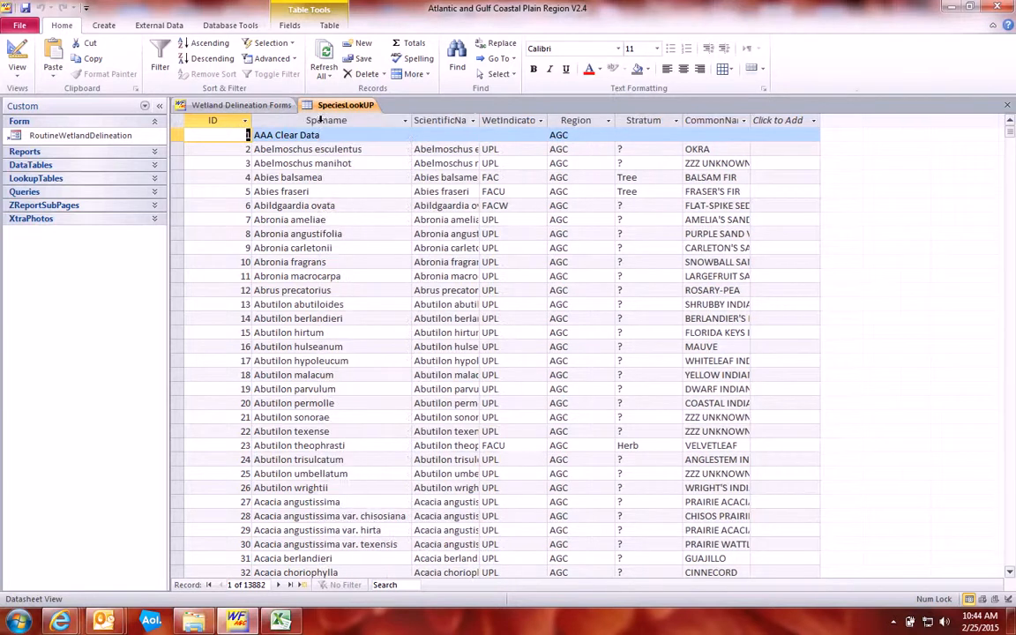
pyautogui.doubleClick(478, 121)
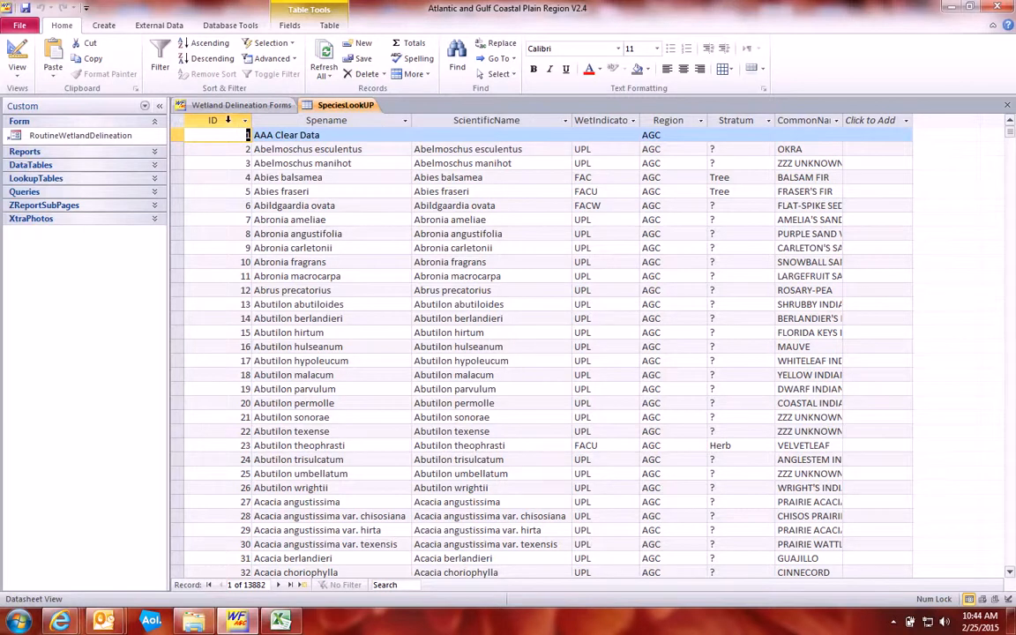
# Step: Sort the species table by ID from smallest to largest and select the Spename cell of Acacia greggii var. arizonica(Syn)
pyautogui.click(245, 123)
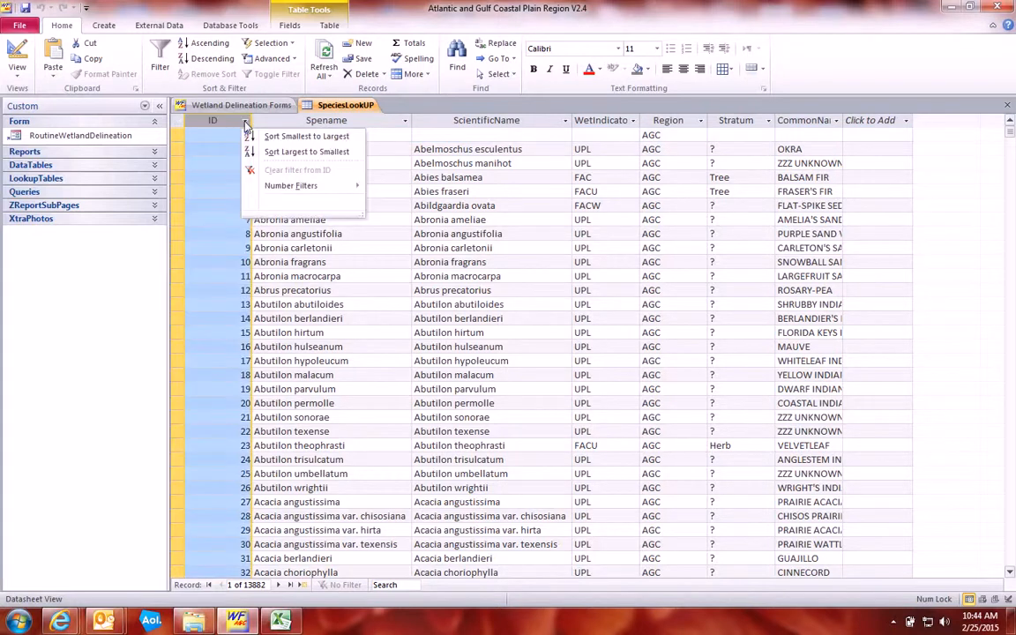
pyautogui.click(288, 132)
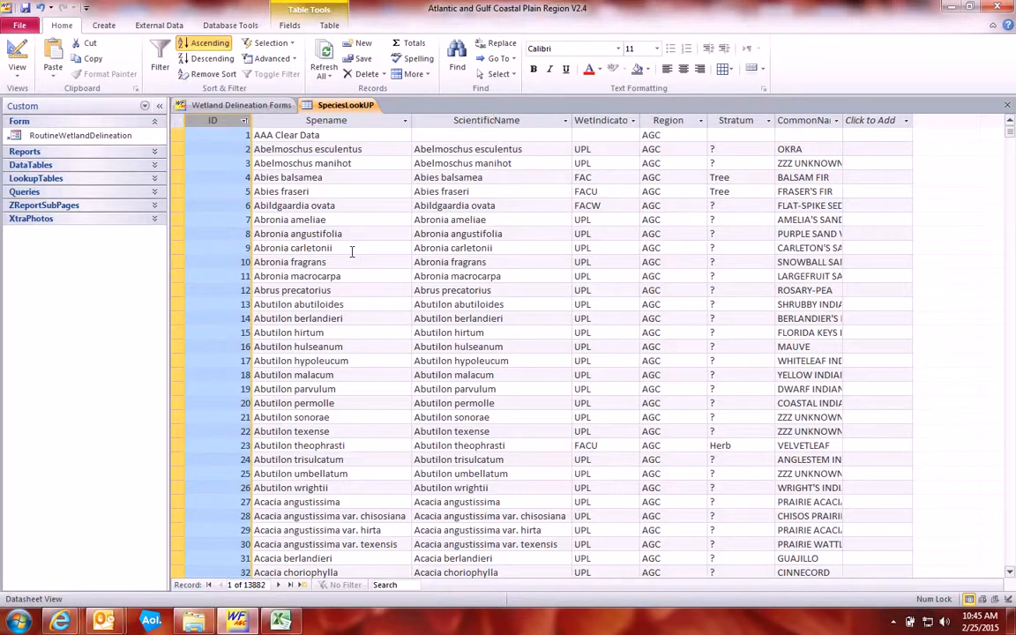
pyautogui.scroll(-8, 352, 252)
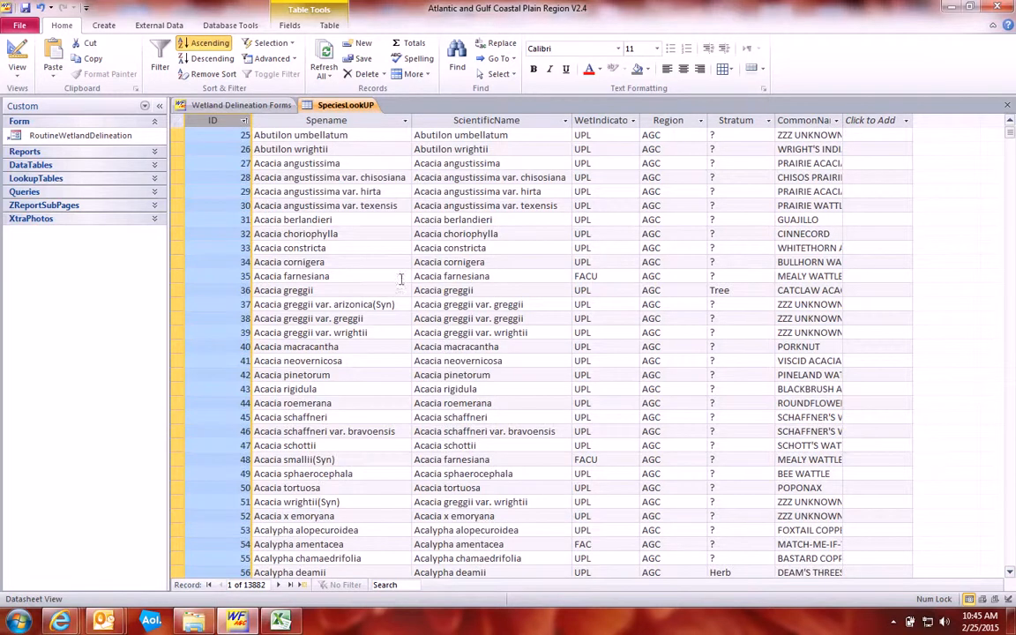
pyautogui.click(401, 305)
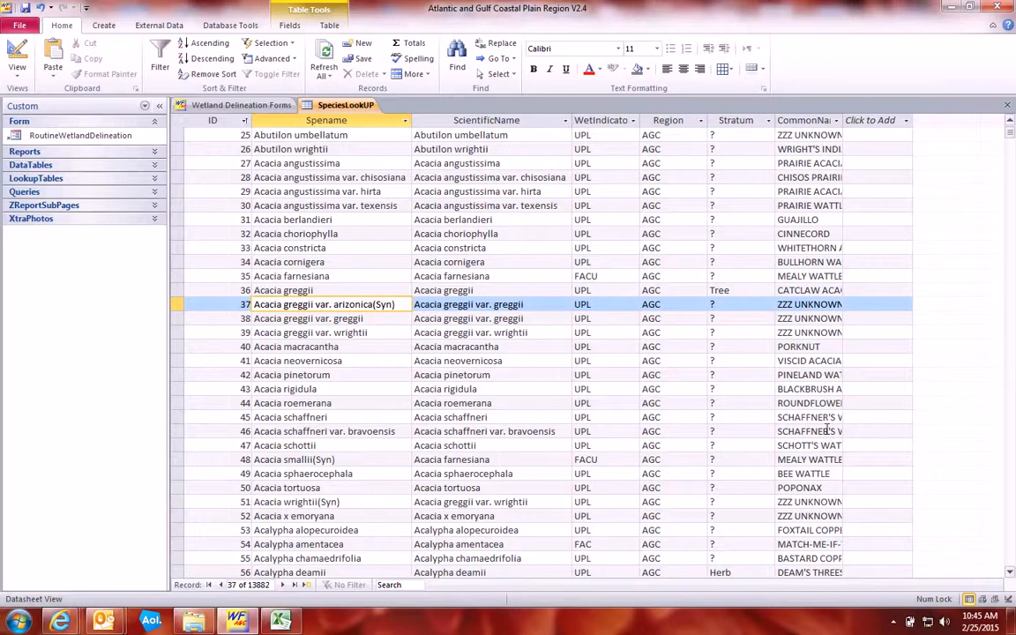
# Step: Start a new record at the end of the species table with ID 13920
pyautogui.moveTo(1010, 134); pyautogui.dragTo(1012, 567)
pyautogui.scroll(8, 845, 444)
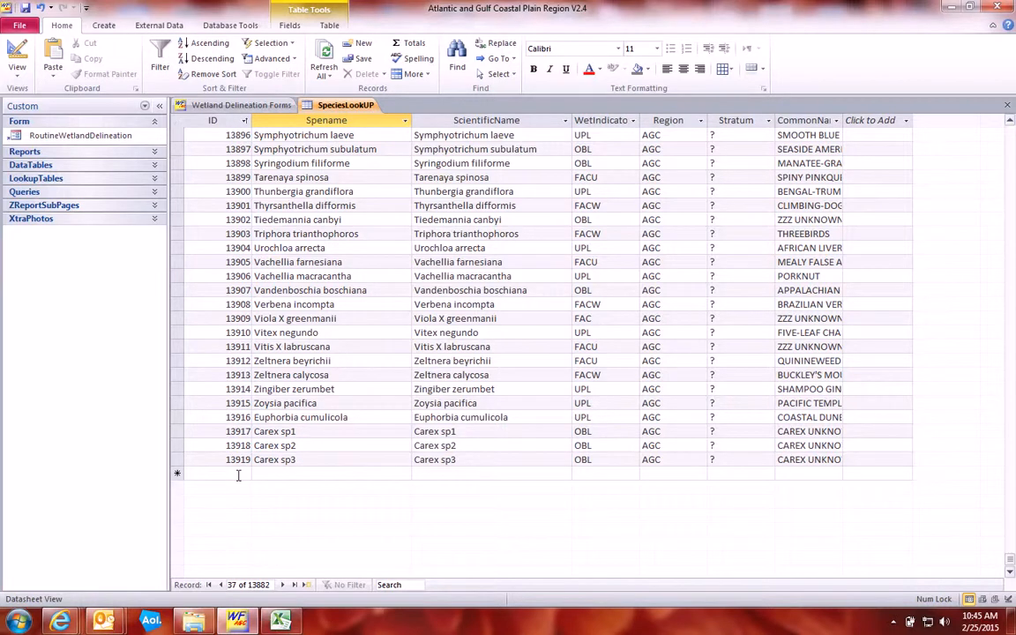
pyautogui.click(238, 474)
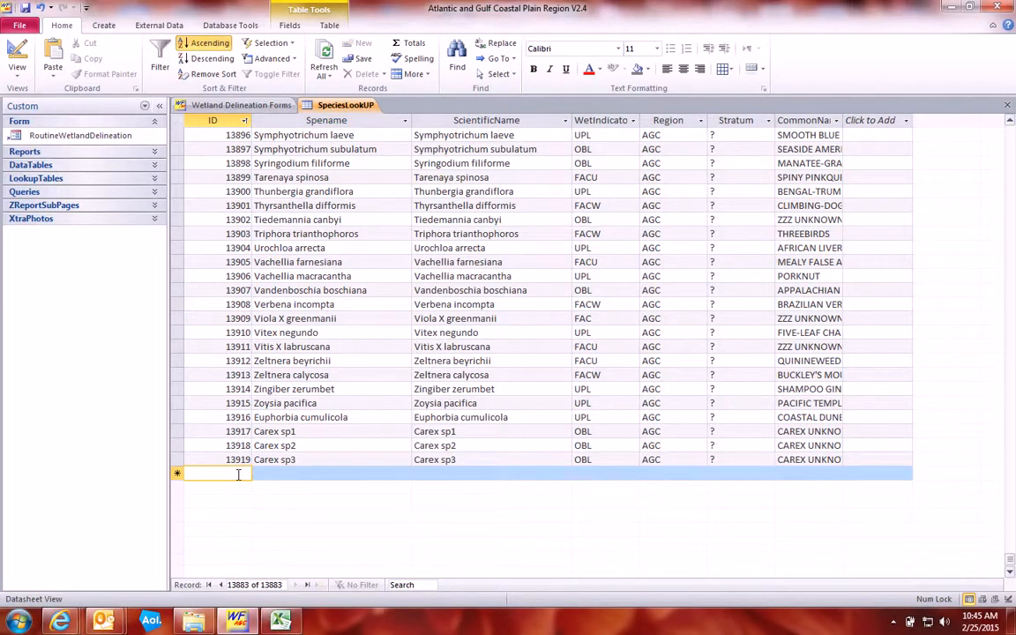
pyautogui.write('13')
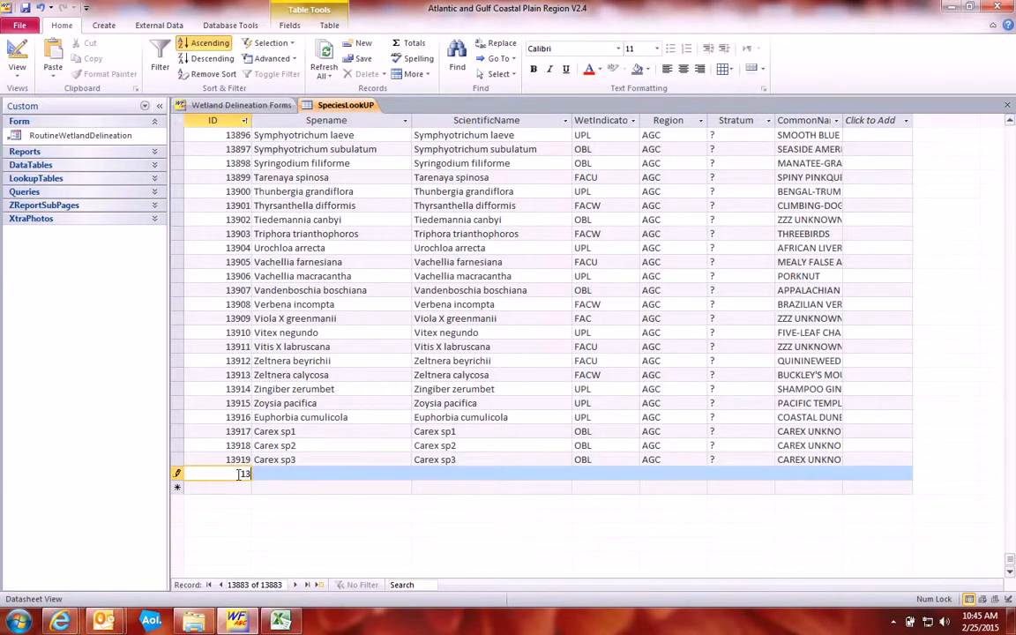
pyautogui.write('920')
# Step: Enter Carex sp4 as both the Spename and the ScientificName of record 13920
pyautogui.click(273, 474)
pyautogui.click(273, 473)
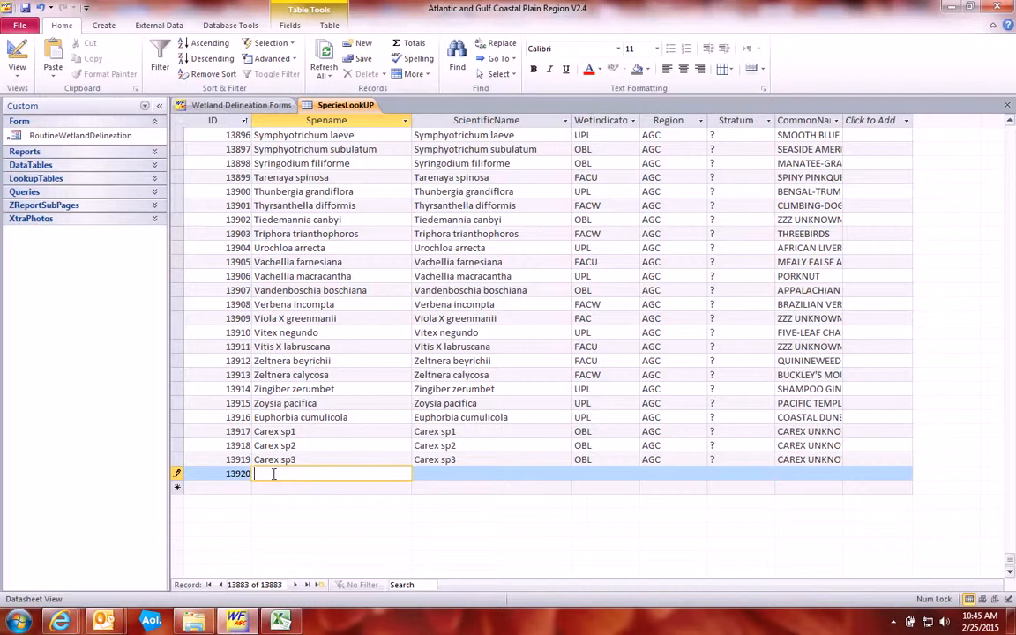
pyautogui.write('Carex sp4')
pyautogui.click(438, 472)
pyautogui.write('Carex sp')
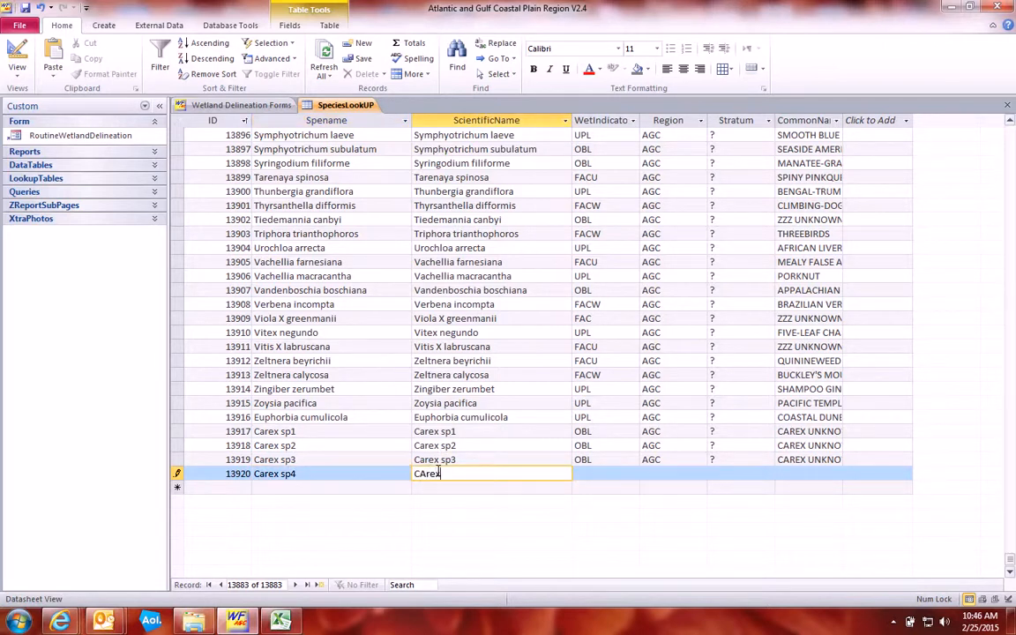
pyautogui.write('4')
# Step: Set the Carex sp4 record's wetland indicator to FACW, its Region to AGC and its Stratum to ?
pyautogui.click(613, 474)
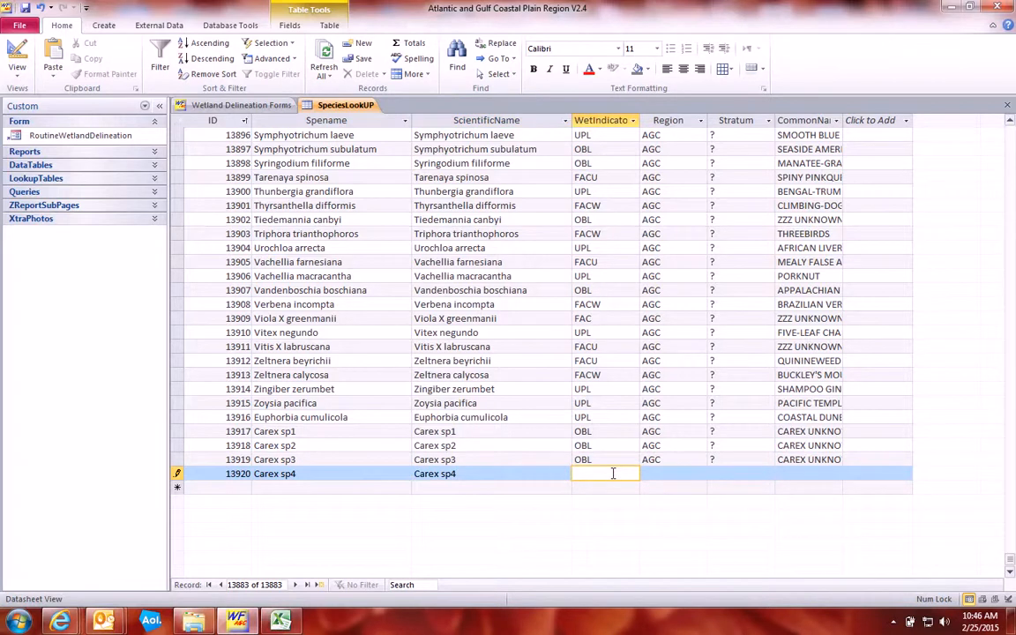
pyautogui.write('FACW')
pyautogui.click(654, 474)
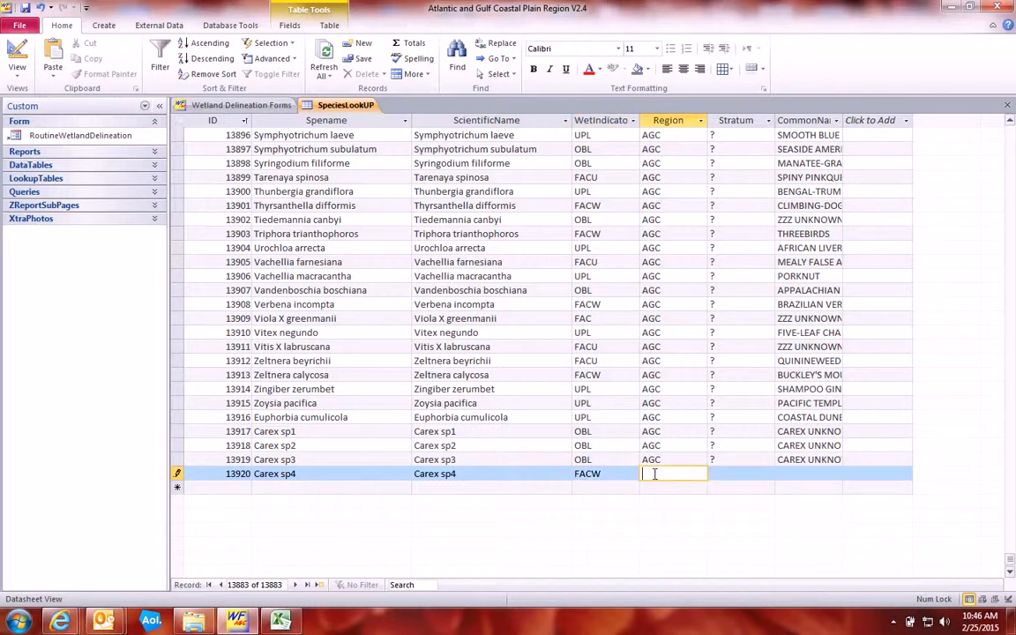
pyautogui.write('AGC')
pyautogui.click(739, 473)
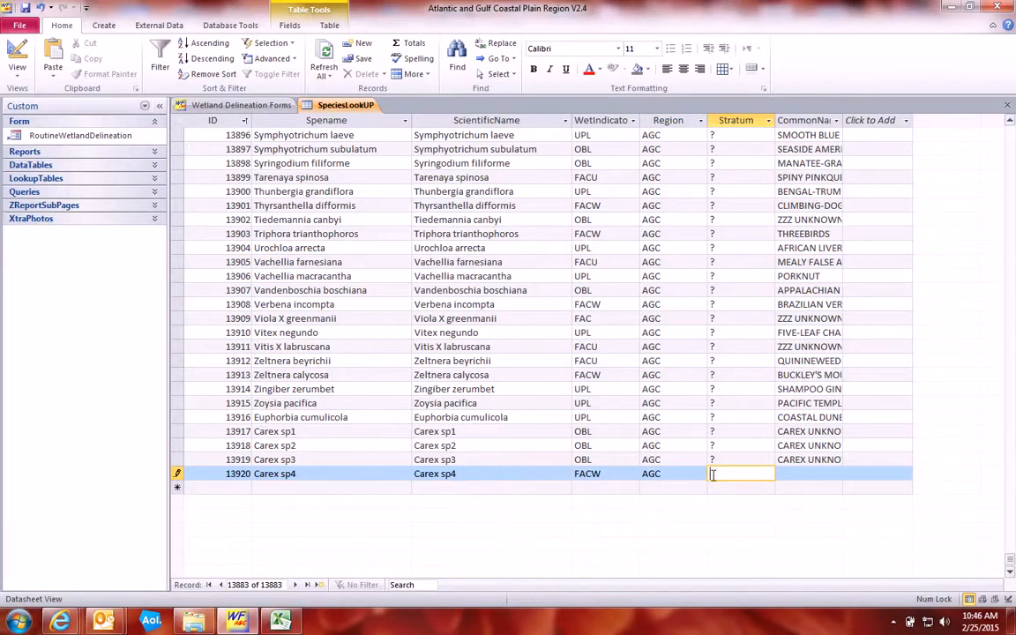
pyautogui.write('?')
# Step: Fit the CommonName column to its contents and enter CAREX UNKNOWN4 as the common name of Carex sp4
pyautogui.click(808, 473)
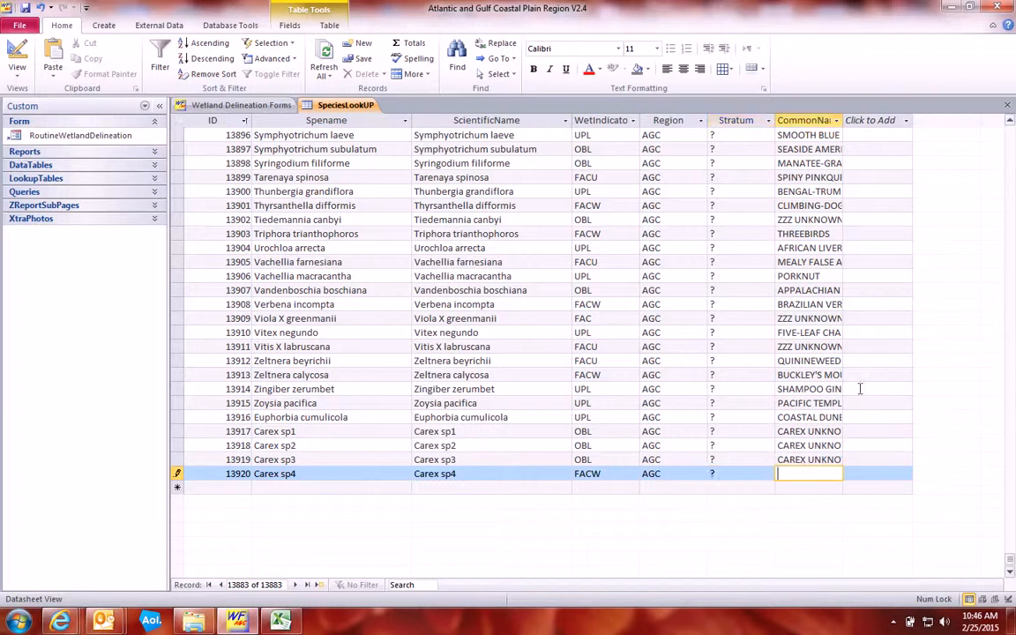
pyautogui.doubleClick(842, 119)
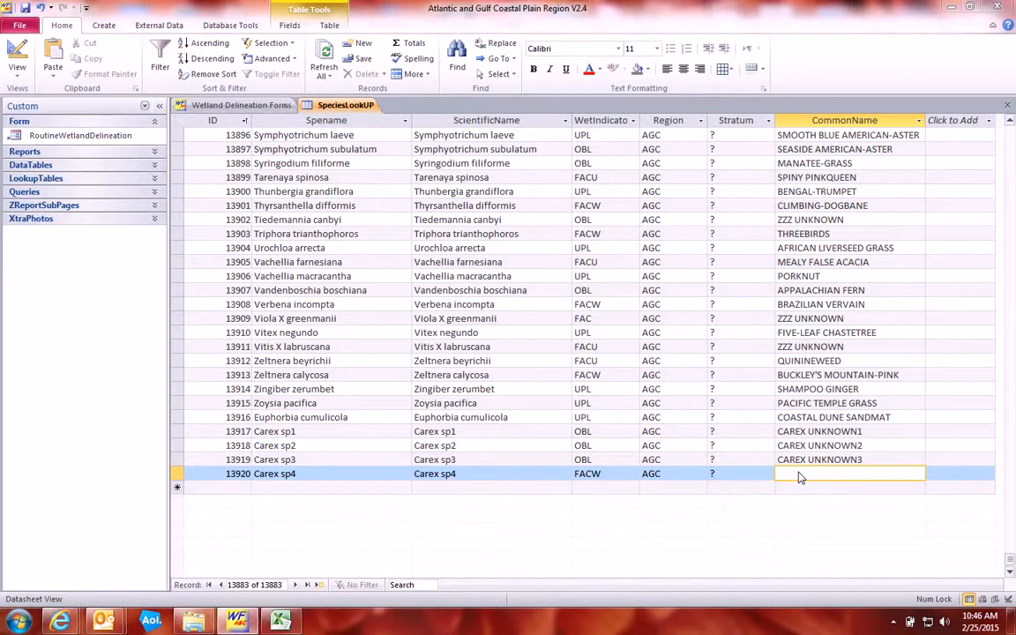
pyautogui.press('capslock')
pyautogui.write('CAREX')
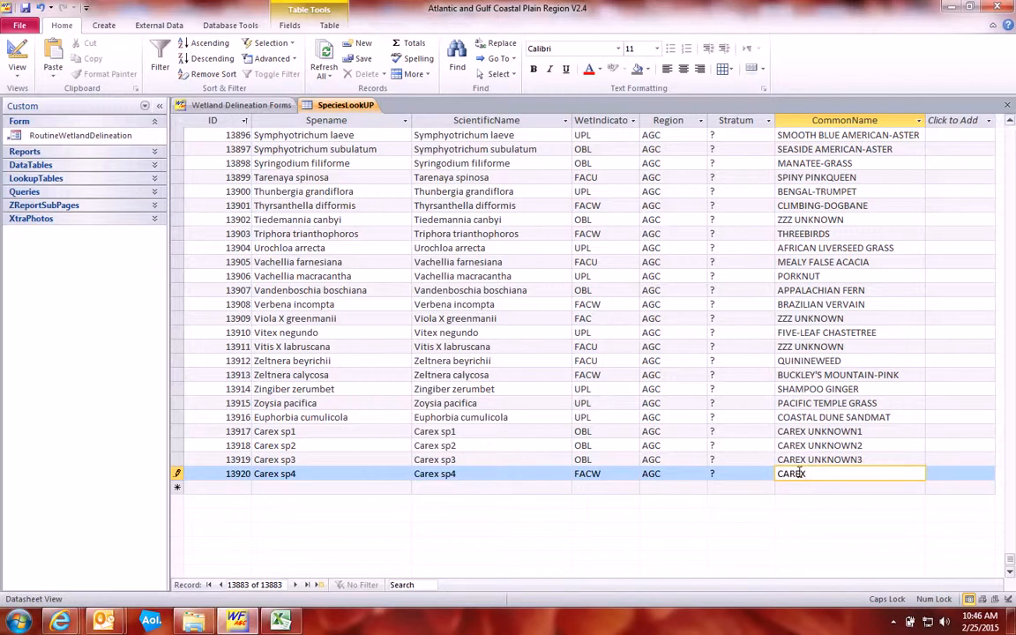
pyautogui.write(' UNKNOWN4')
# Step: Close the SpeciesLookUP table, saving its design changes, and show the vegetation data on Page2 of the form
pyautogui.click(1007, 108)
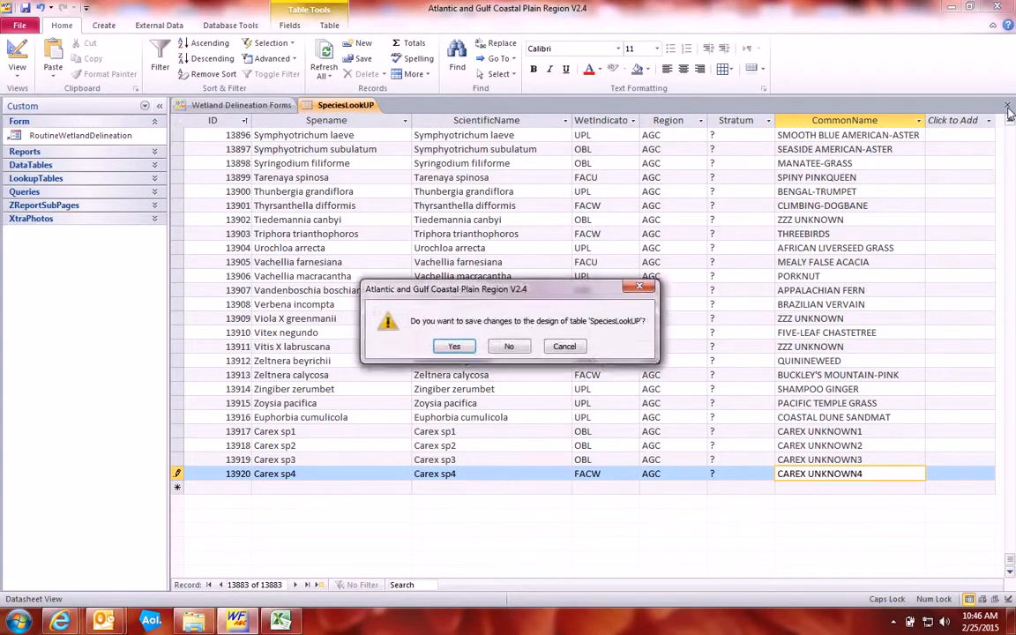
pyautogui.click(455, 347)
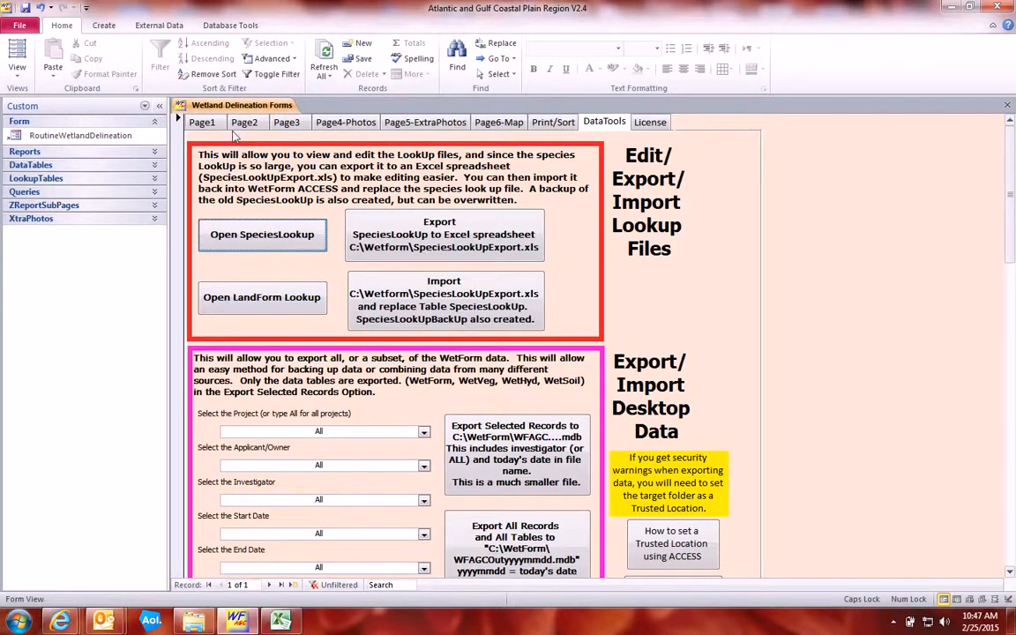
pyautogui.click(246, 123)
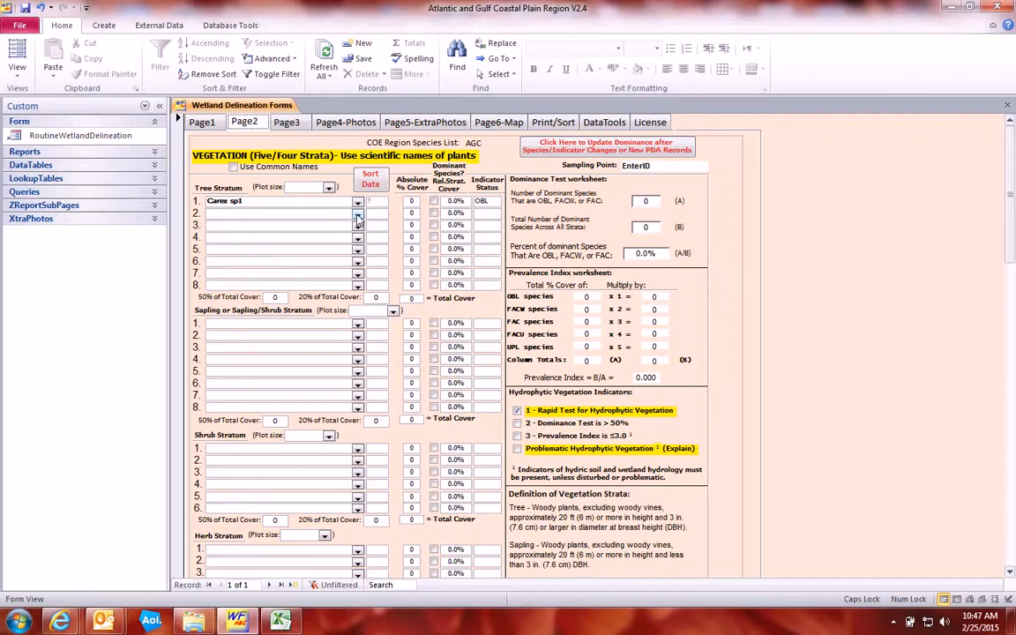
pyautogui.click(327, 215)
pyautogui.write('Ca')
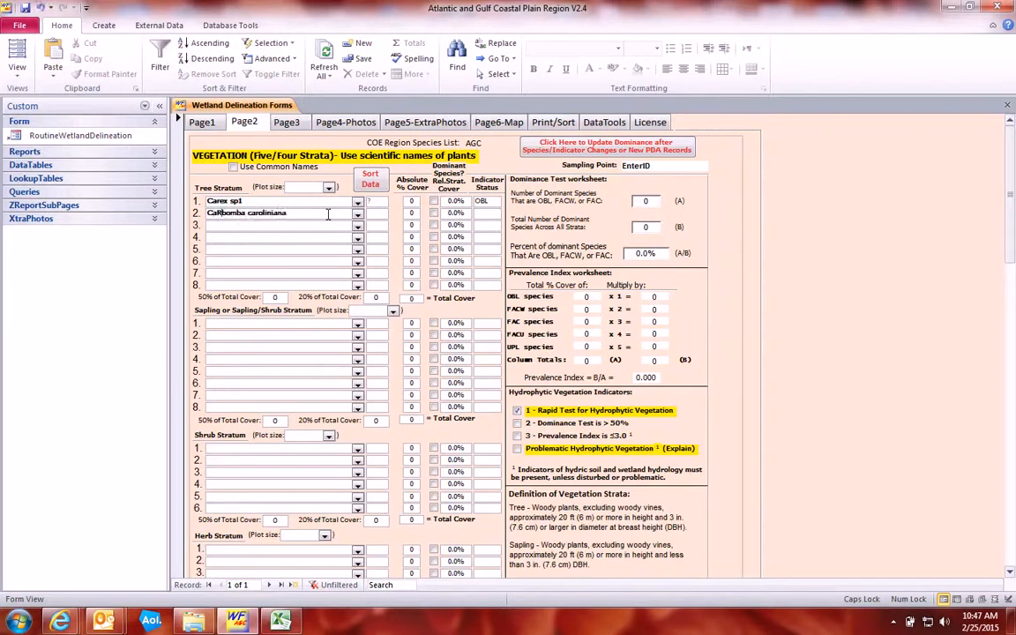
pyautogui.write('reX')
pyautogui.press('capslock')
pyautogui.write('sp')
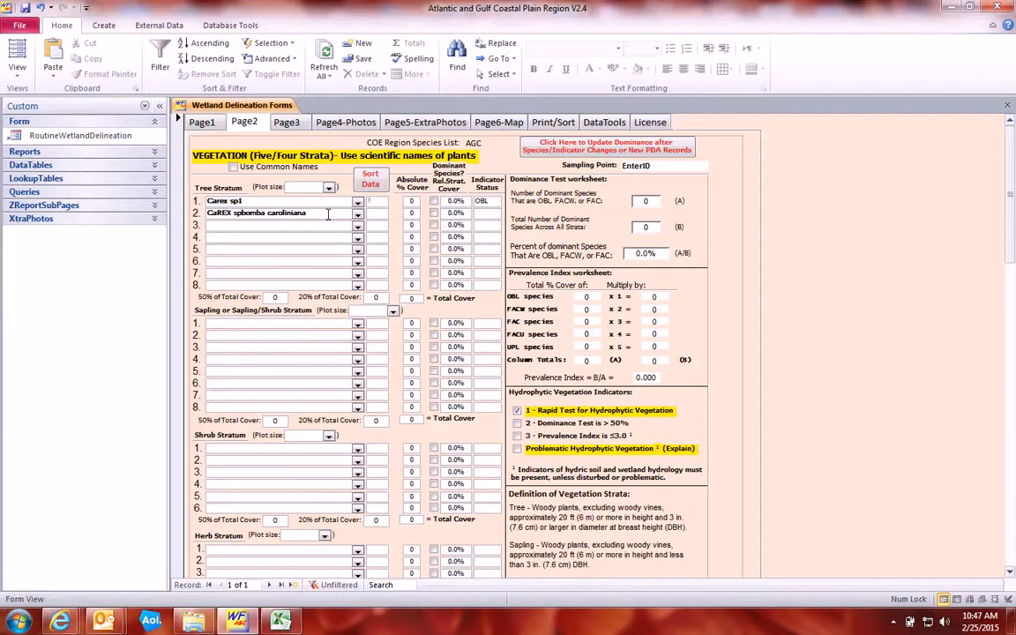
pyautogui.press('Delete')
pyautogui.press('Delete')
pyautogui.press('Delete')
pyautogui.press('Delete')
pyautogui.press('Delete')
pyautogui.press('Delete')
pyautogui.press('Delete')
pyautogui.press('Delete')
pyautogui.press('Delete')
pyautogui.press('Delete')
pyautogui.press('Delete')
pyautogui.press('Delete')
pyautogui.press('Delete')
pyautogui.press('Delete')
pyautogui.press('Delete')
pyautogui.press('Delete')
pyautogui.press('Delete')
# Step: Choose Carex sp4 from the species list for Tree Stratum row 2 and return to the DataTools page
pyautogui.click(357, 214)
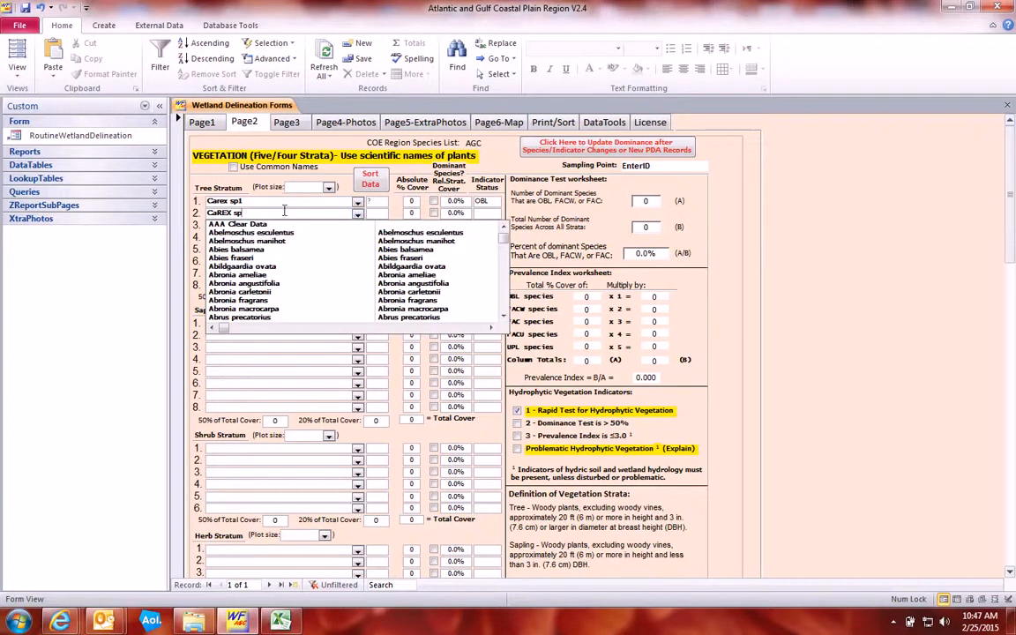
pyautogui.moveTo(287, 212); pyautogui.dragTo(180, 213)
pyautogui.write('care')
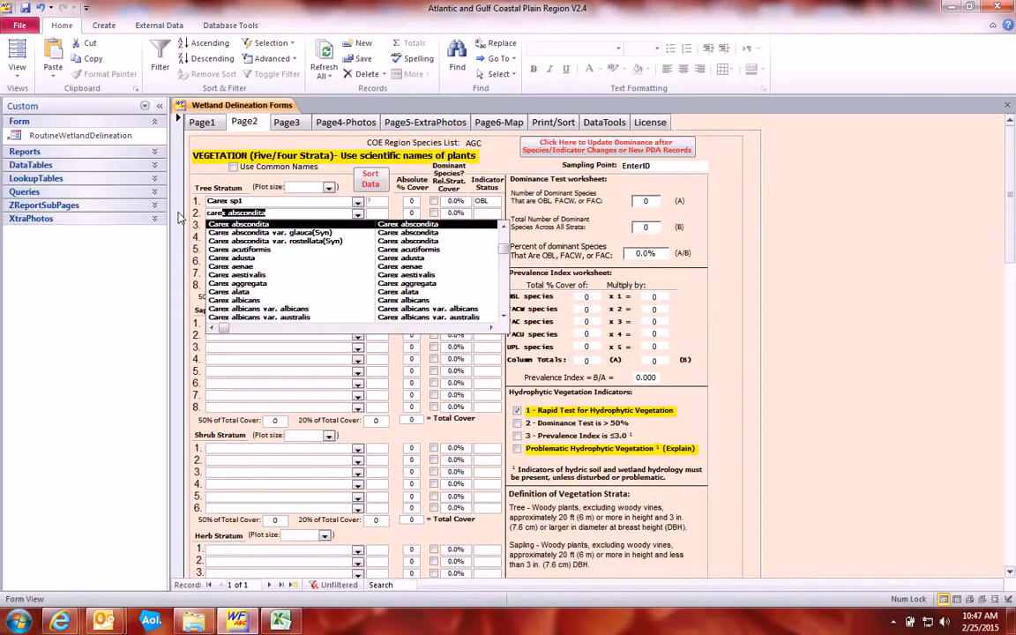
pyautogui.write('x sp1')
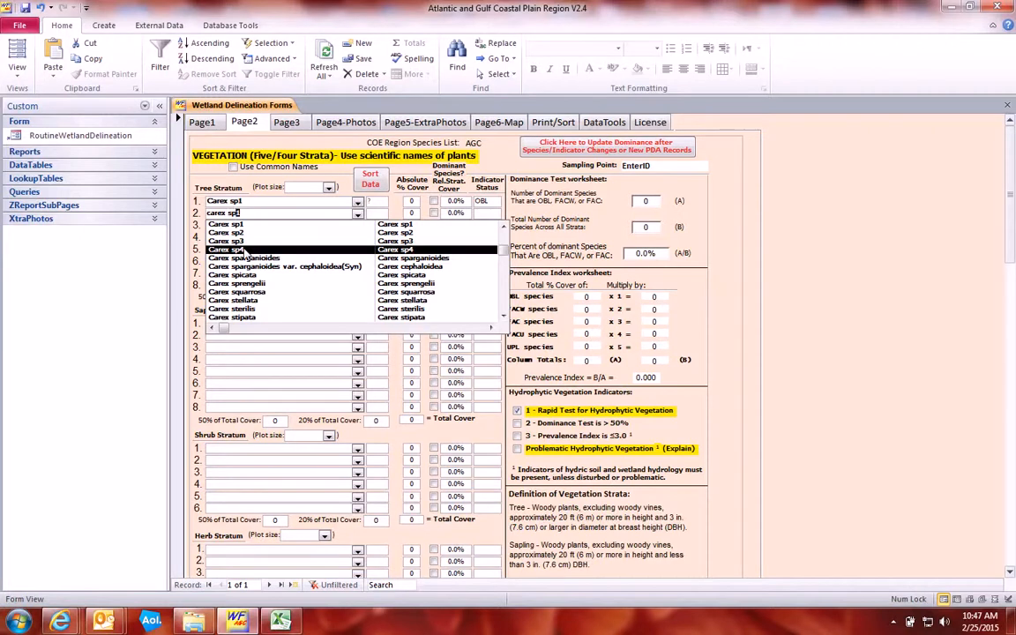
pyautogui.click(245, 252)
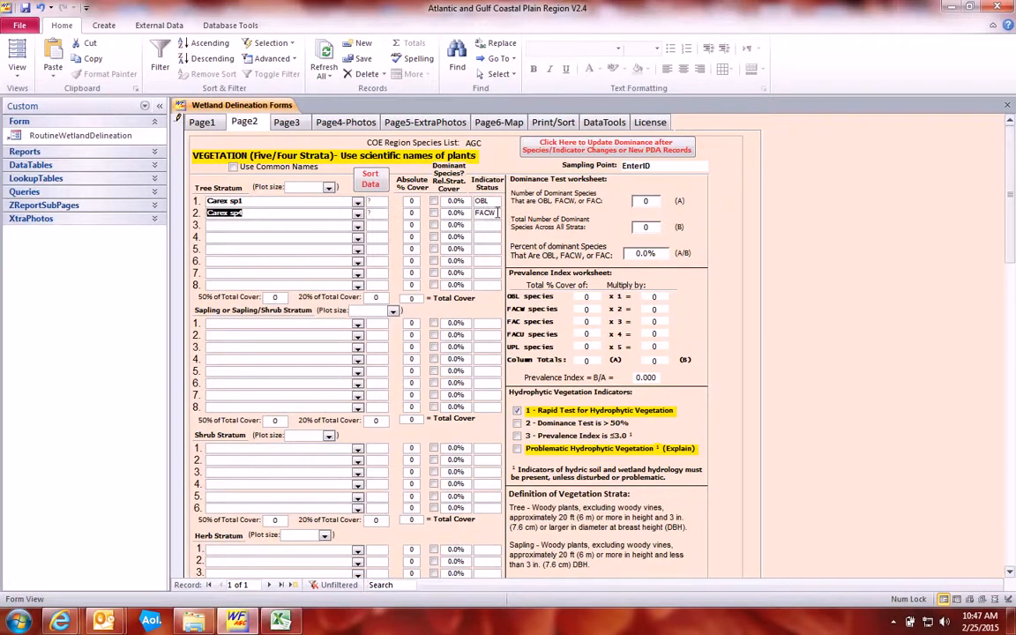
pyautogui.click(603, 122)
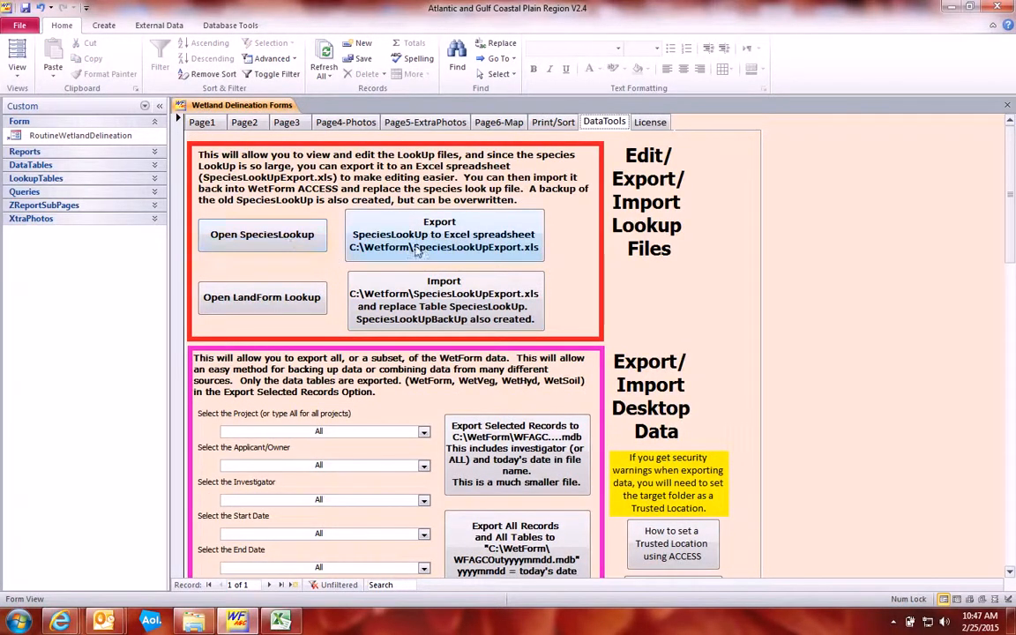